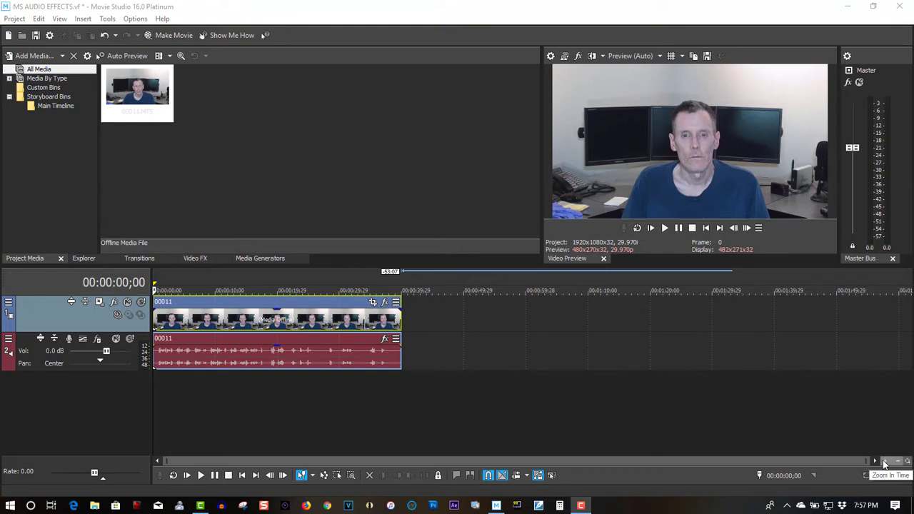
# Zoom the timeline in until clip 00011 fills the view, then start playback to find a cut point
pyautogui.click(885, 462)
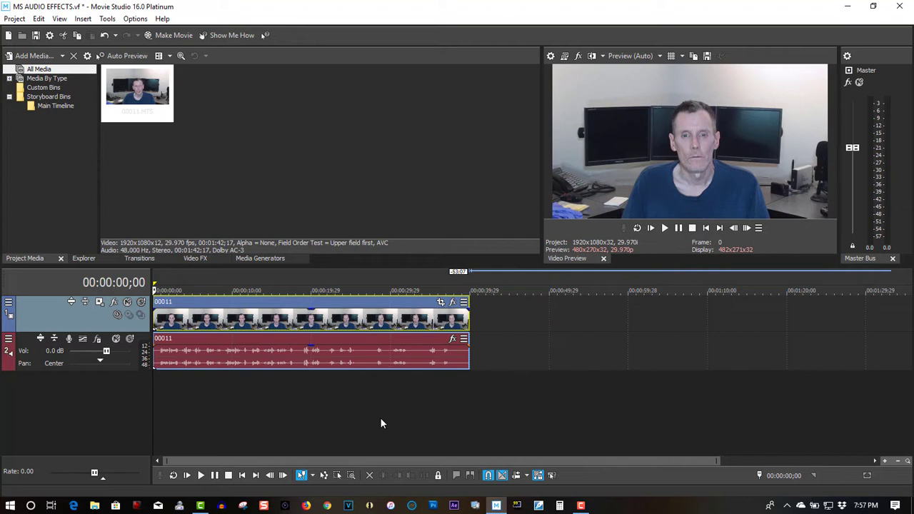
pyautogui.scroll(2, 379, 424)
pyautogui.scroll(1, 382, 423)
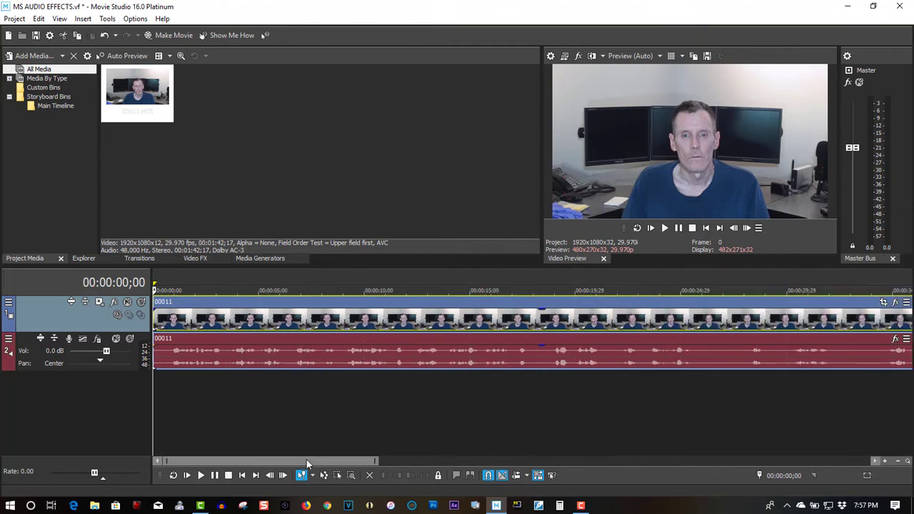
pyautogui.moveTo(307, 460); pyautogui.dragTo(254, 454)
pyautogui.click(664, 228)
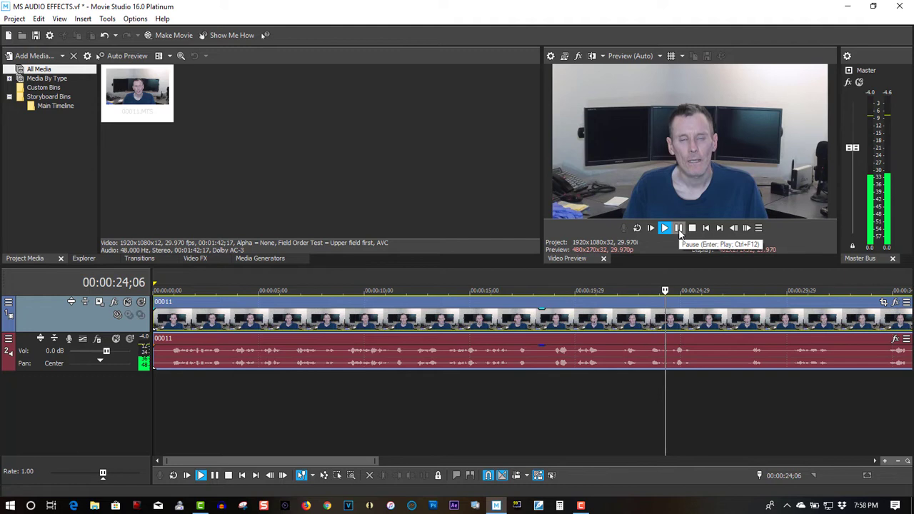
# Replay the clip from about 18 seconds and pause at the first cut point
pyautogui.click(679, 229)
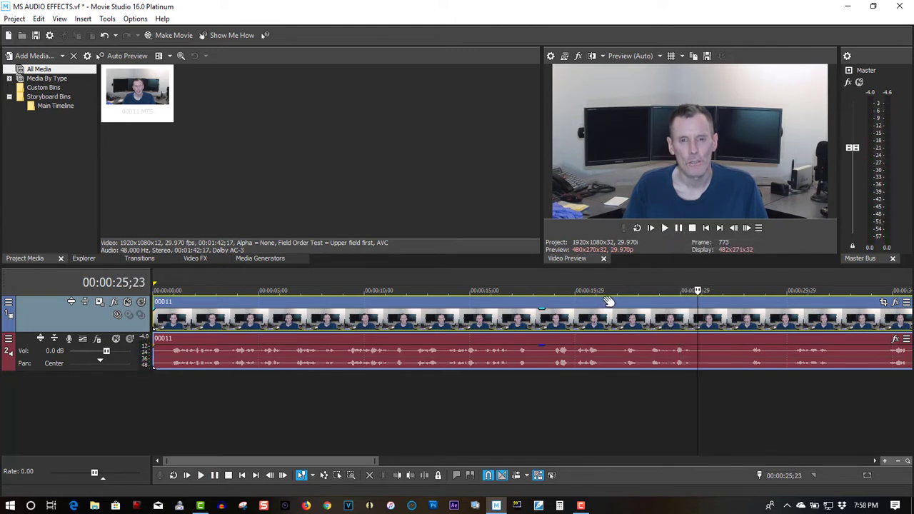
pyautogui.click(546, 285)
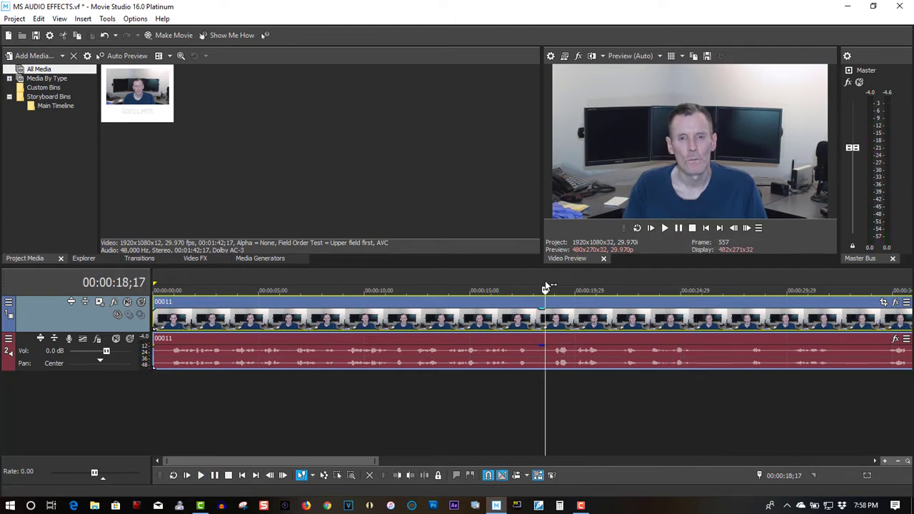
pyautogui.click(665, 229)
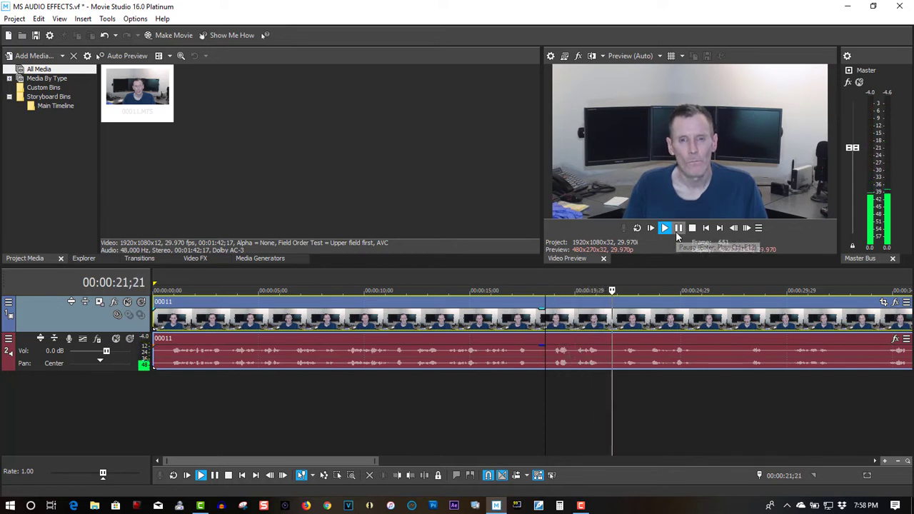
pyautogui.click(676, 233)
# Split clip 00011 at 21;25 and again at 26;02
pyautogui.click(614, 366)
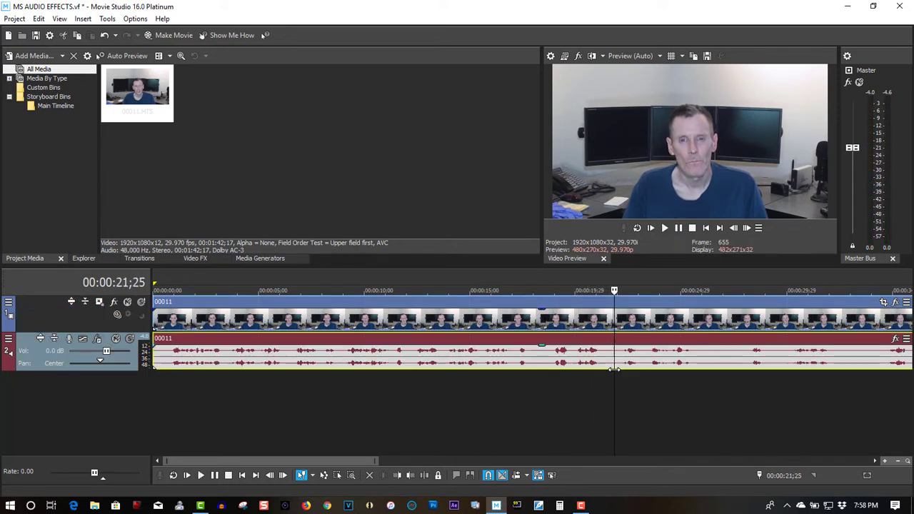
pyautogui.press('s')
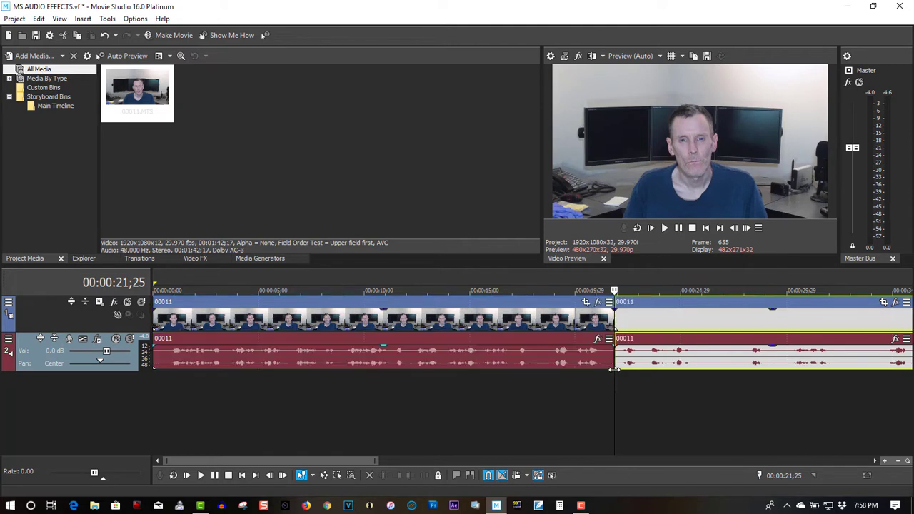
pyautogui.click(704, 372)
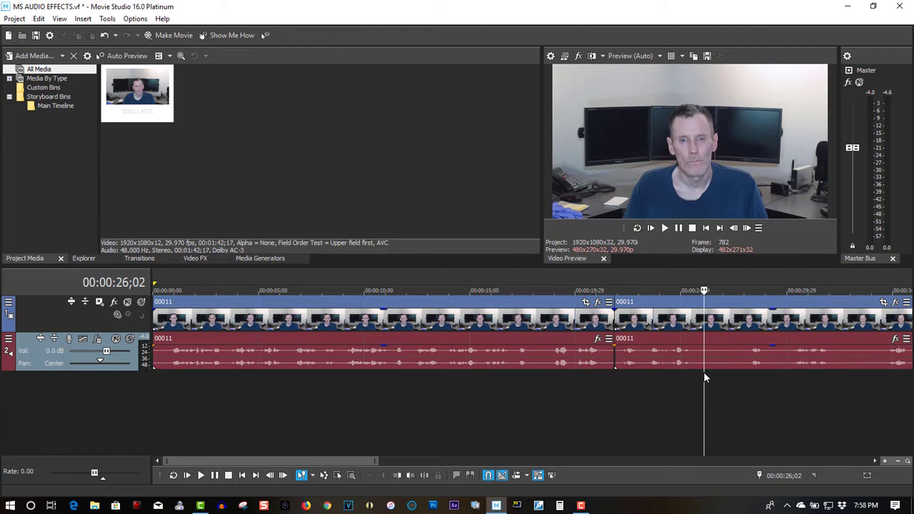
pyautogui.press('s')
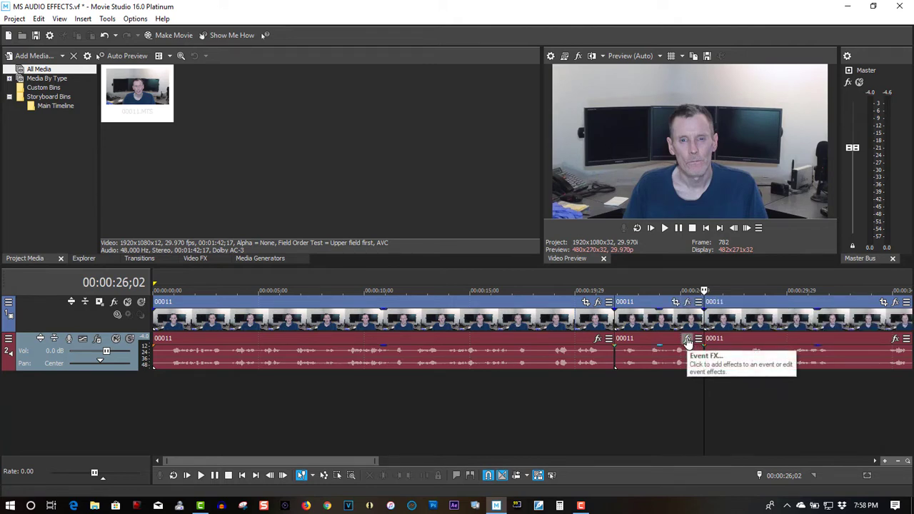
# Add Pitch Shift to the middle audio event with the [Sys] Third up preset and Preserve duration ticked
pyautogui.click(686, 341)
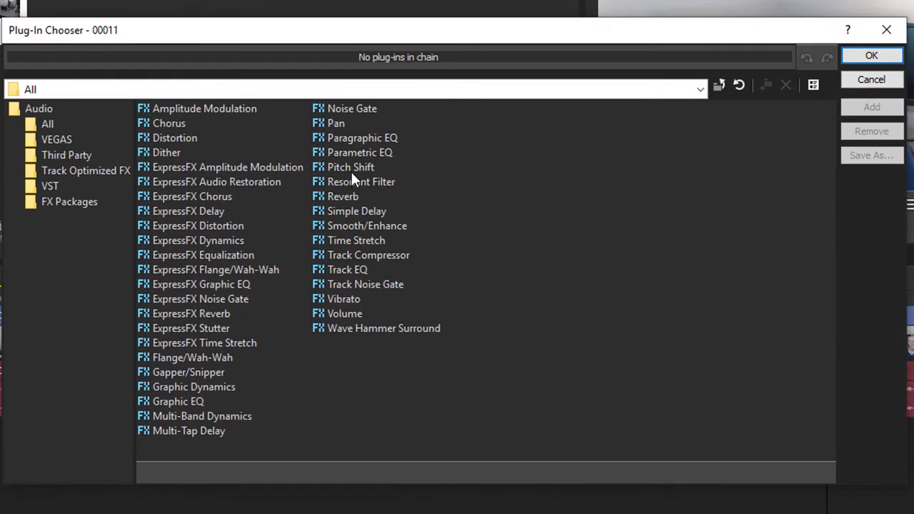
pyautogui.doubleClick(349, 169)
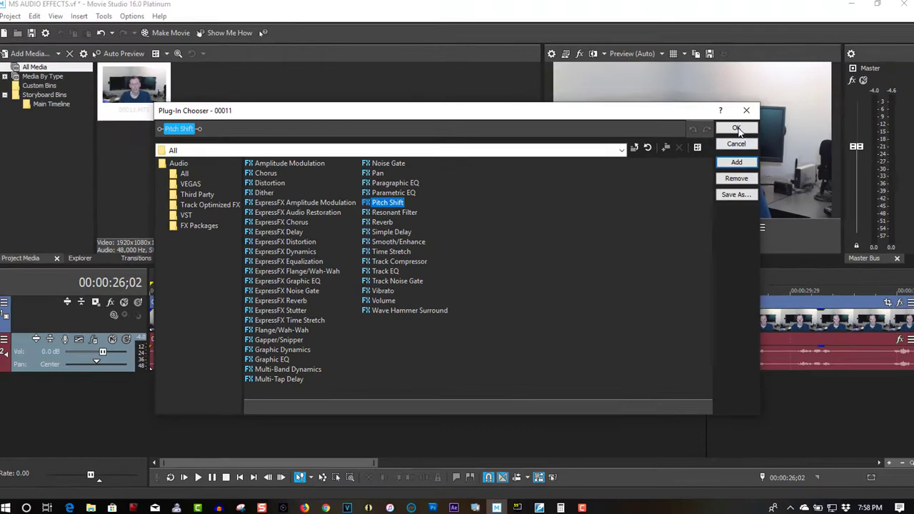
pyautogui.click(733, 129)
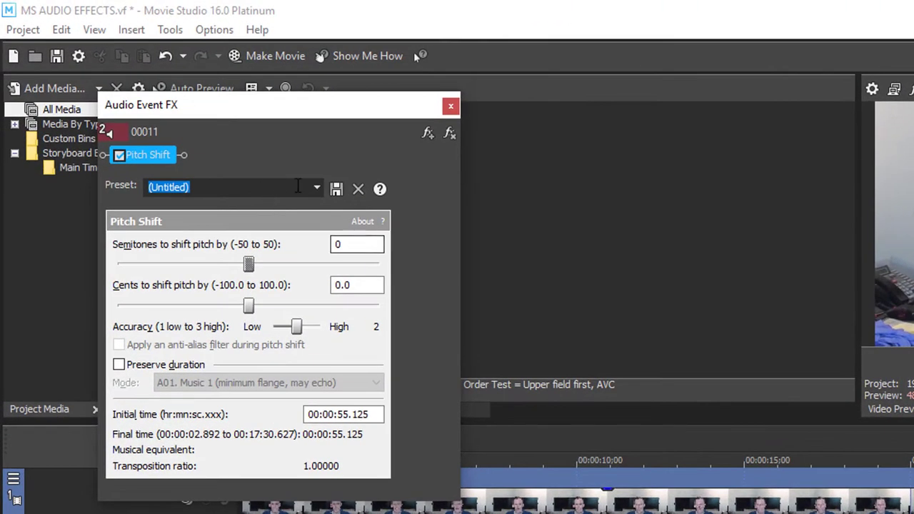
pyautogui.click(317, 187)
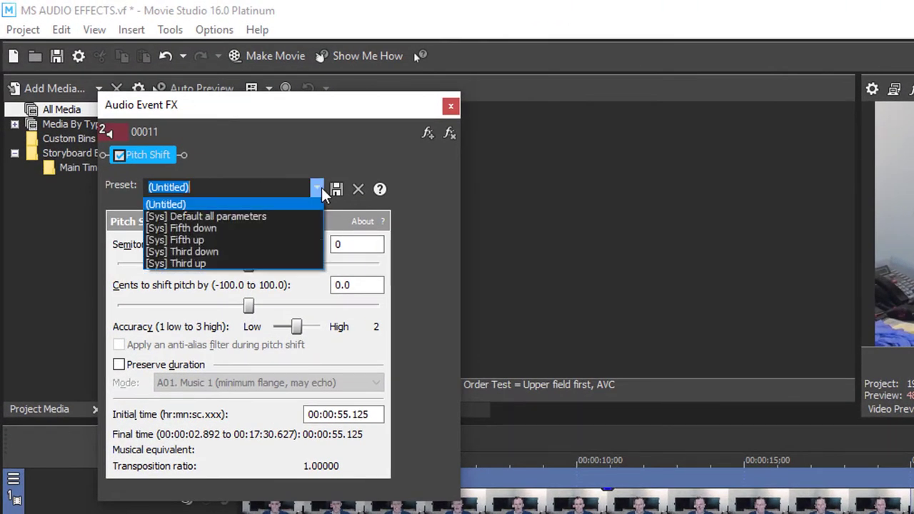
pyautogui.click(291, 261)
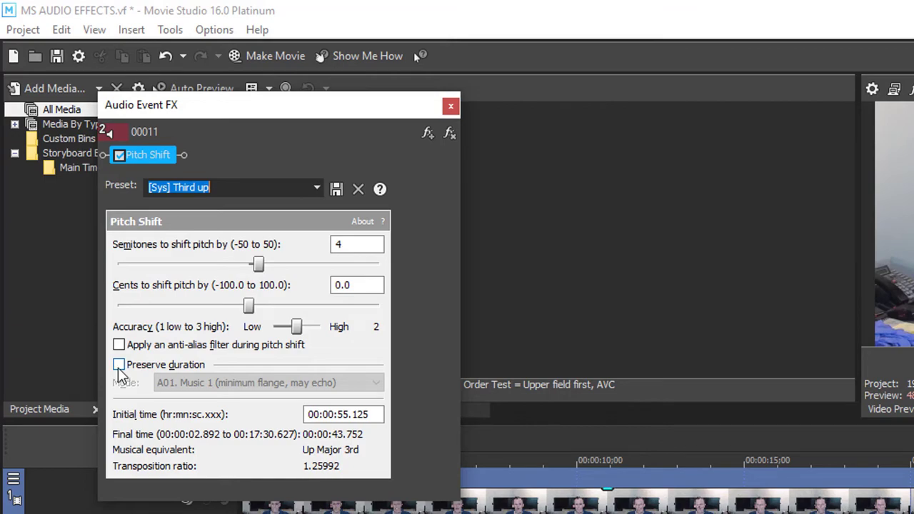
pyautogui.click(118, 365)
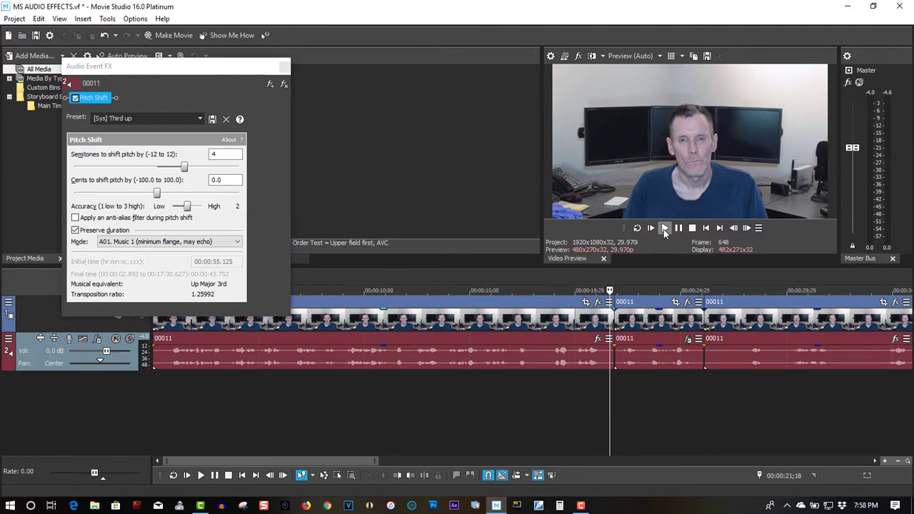
# Listen to the pitched-up section, close Audio Event FX, and play the timeline again
pyautogui.click(663, 230)
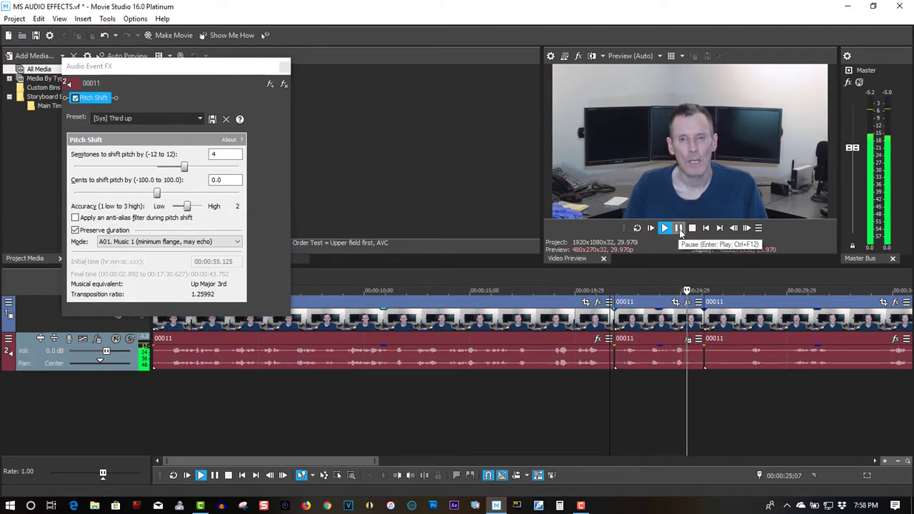
pyautogui.click(691, 228)
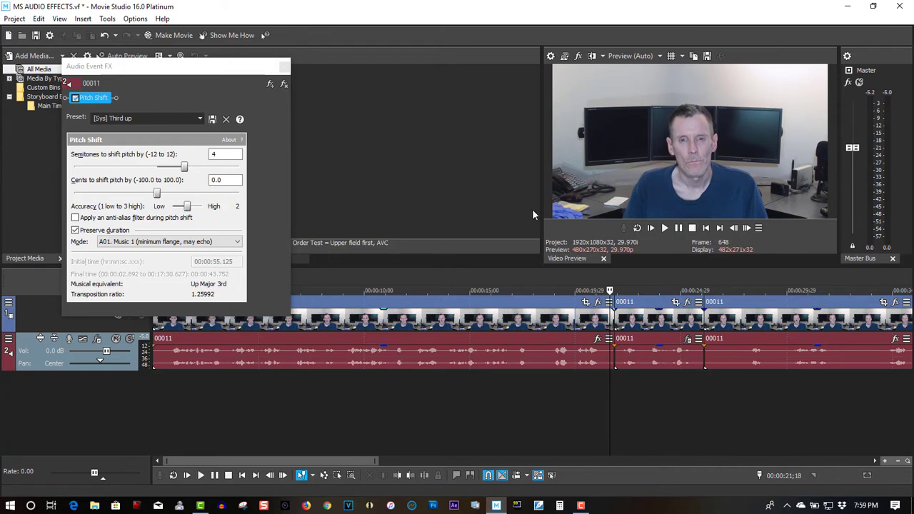
pyautogui.click(283, 66)
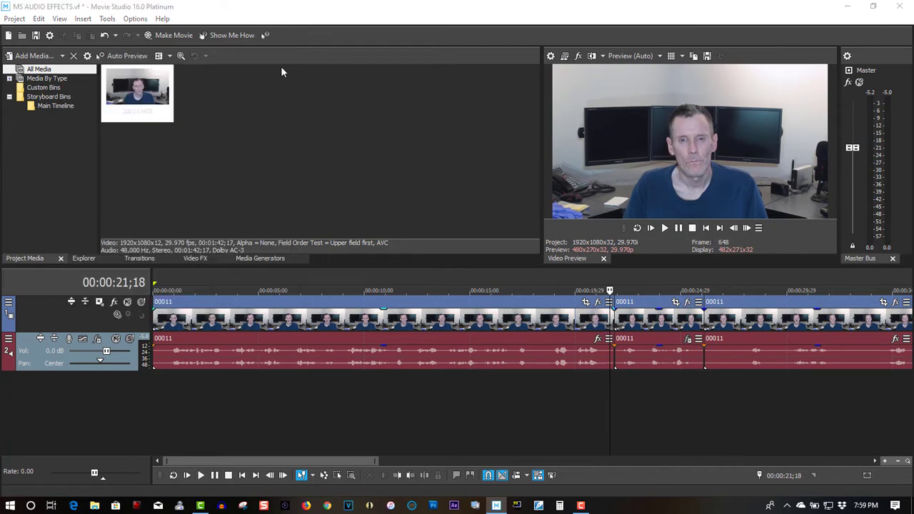
pyautogui.click(664, 228)
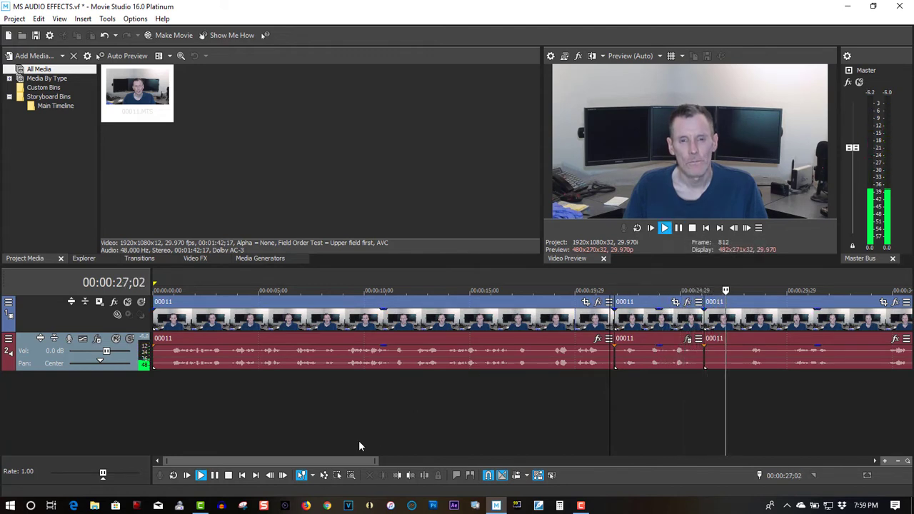
pyautogui.moveTo(336, 459); pyautogui.dragTo(381, 460)
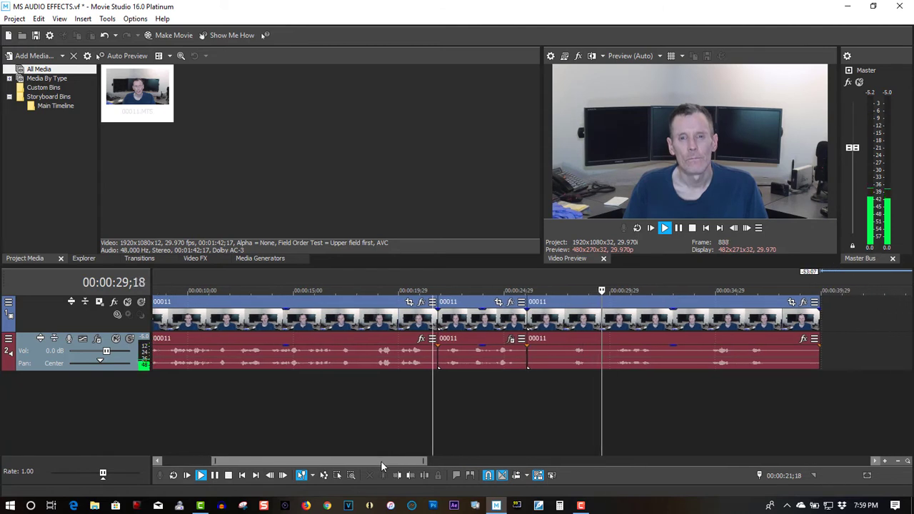
# Split the clip at 29;26 and 32;18 to isolate a new section
pyautogui.click(679, 229)
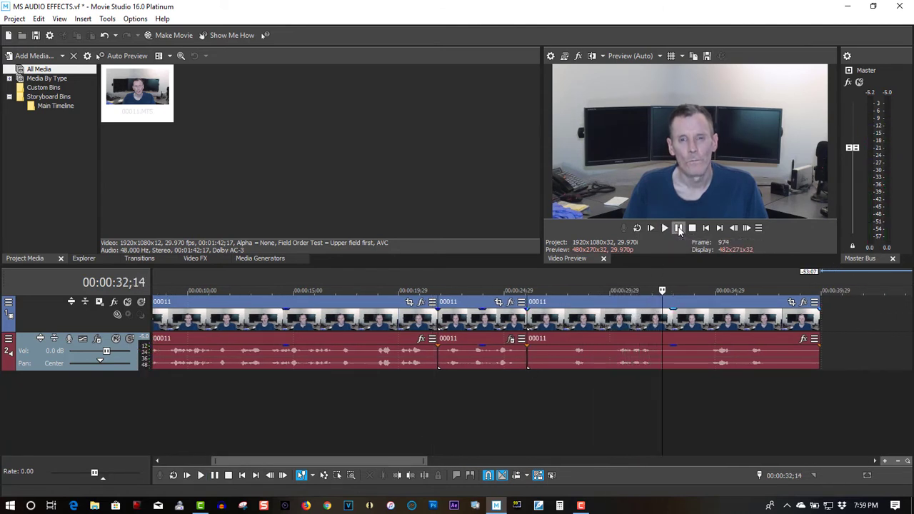
pyautogui.click(607, 382)
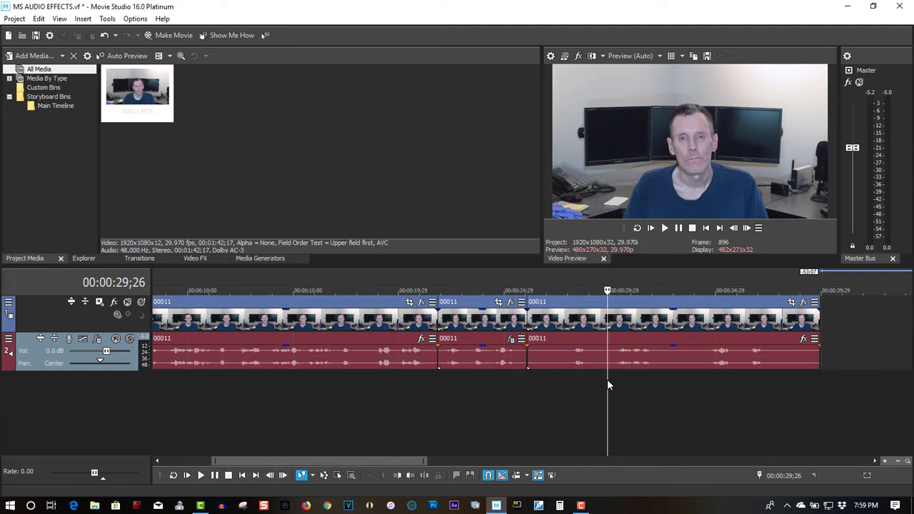
pyautogui.press('s')
pyautogui.click(665, 379)
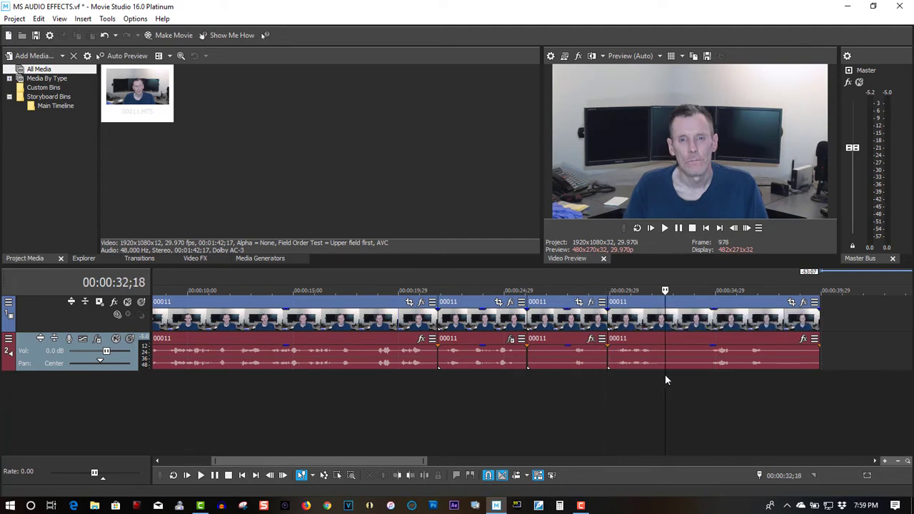
pyautogui.press('s')
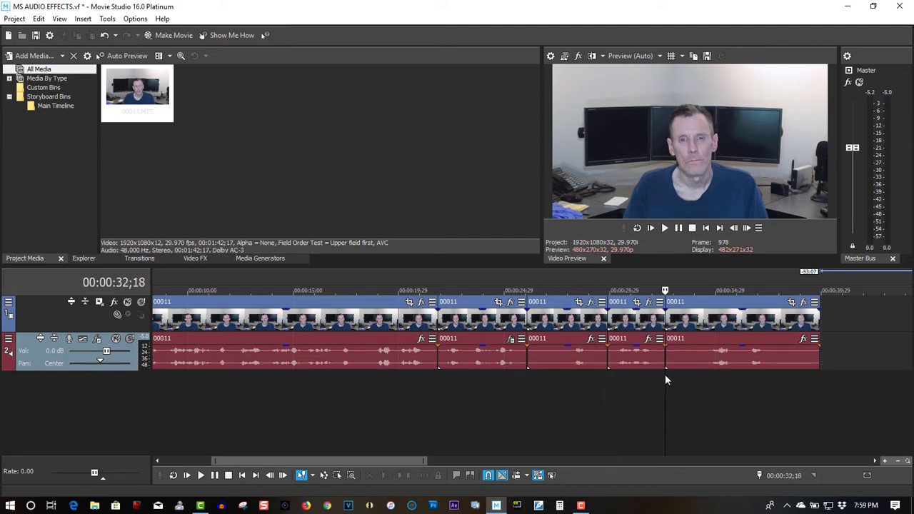
# Add a Resonant Filter to the new audio event using the Teenage Late-Night Radio by the Bed preset
pyautogui.click(648, 340)
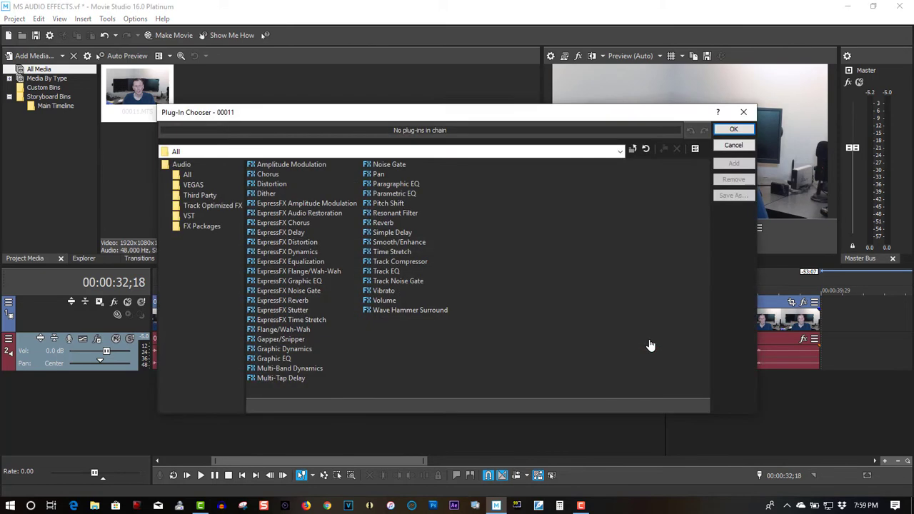
pyautogui.doubleClick(394, 214)
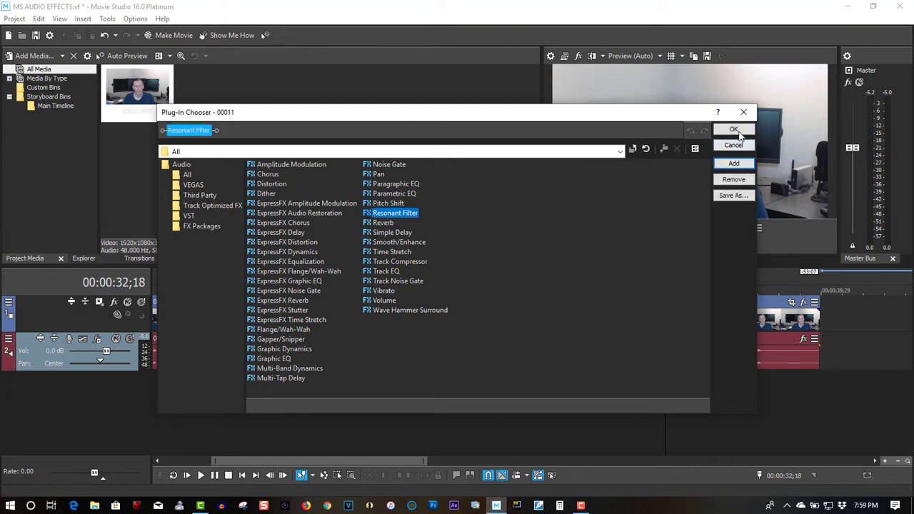
pyautogui.click(735, 133)
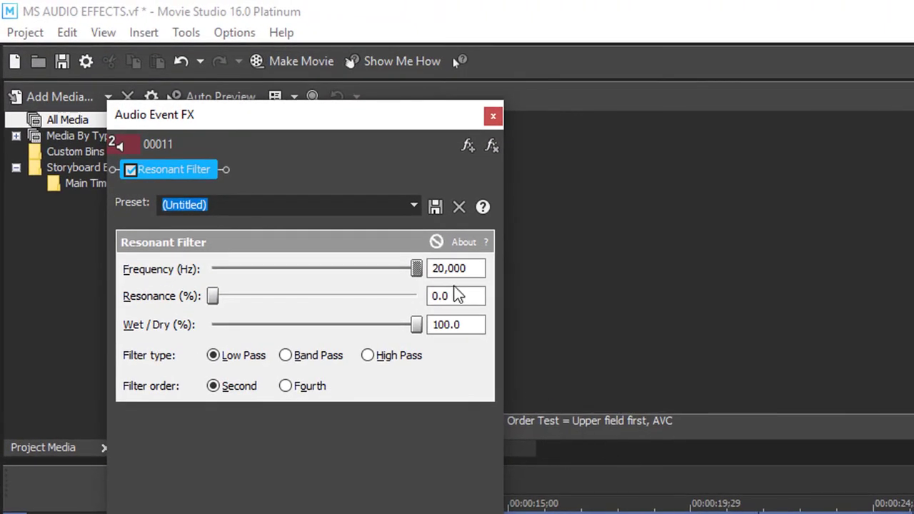
pyautogui.click(414, 206)
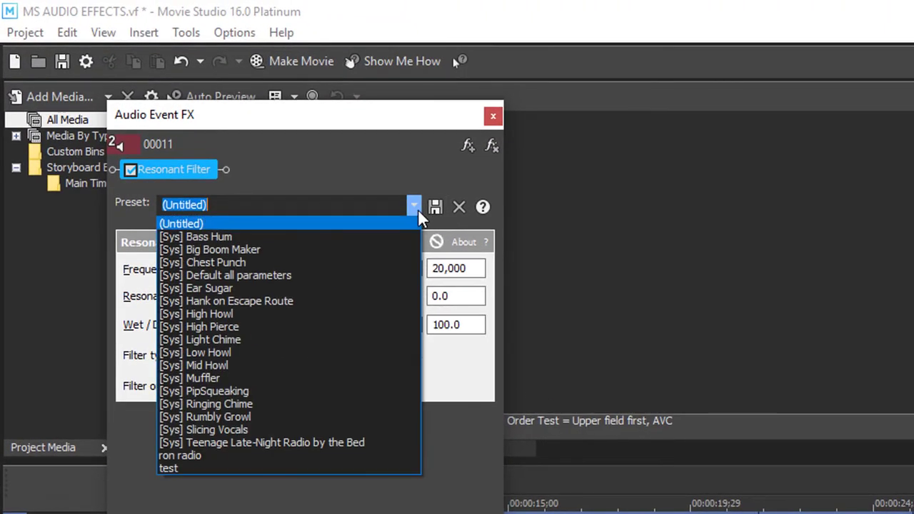
pyautogui.click(360, 439)
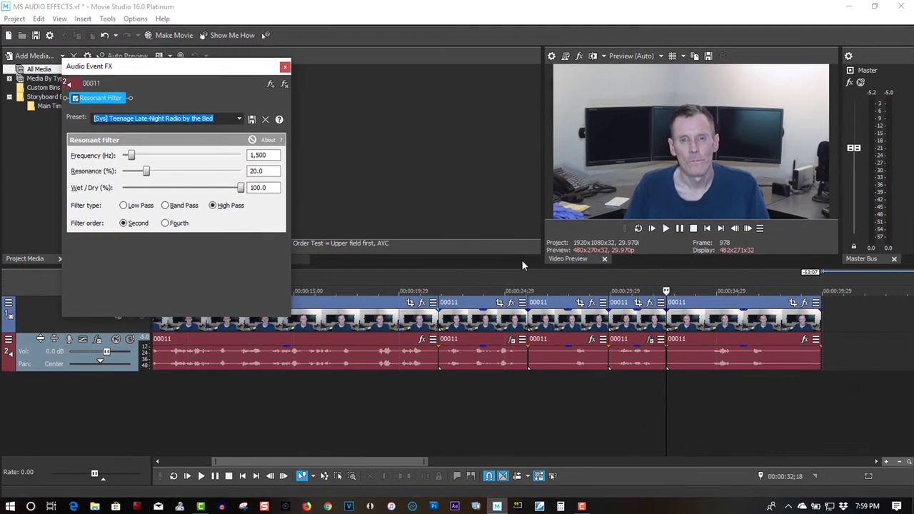
pyautogui.click(284, 66)
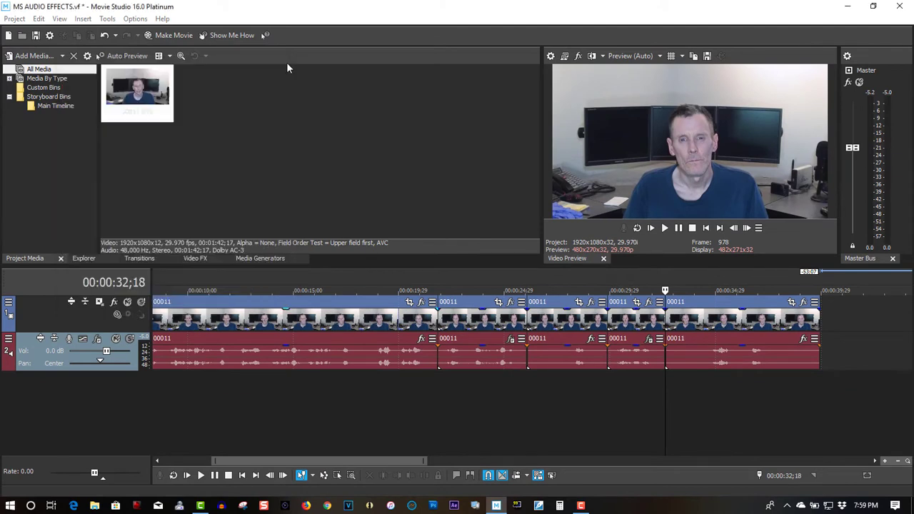
pyautogui.click(594, 276)
pyautogui.click(663, 228)
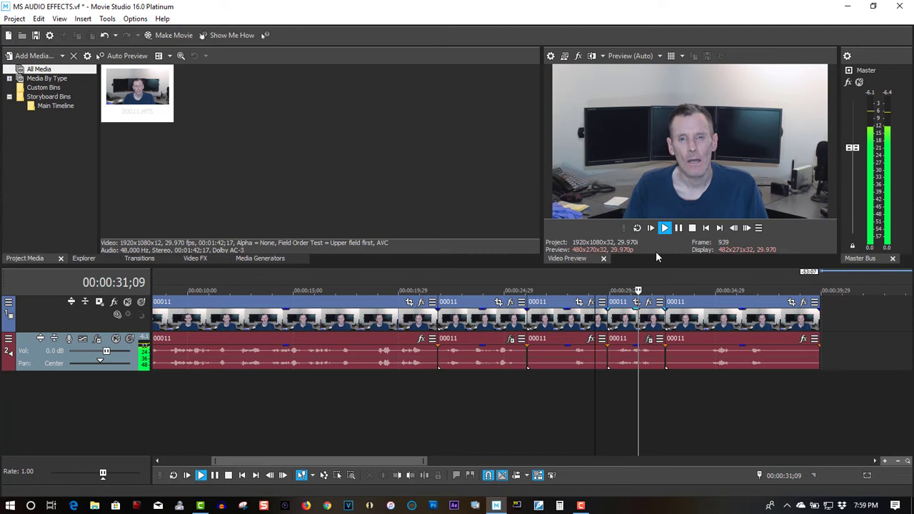
pyautogui.click(678, 228)
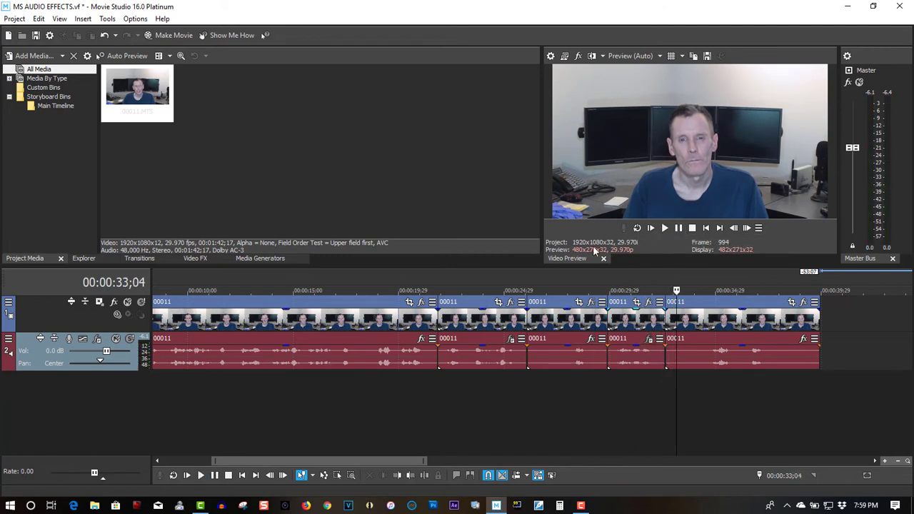
pyautogui.click(425, 272)
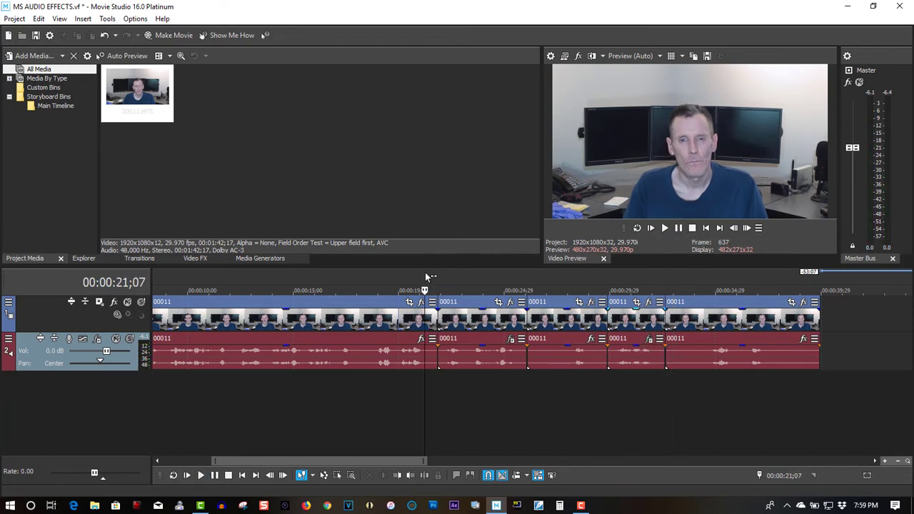
pyautogui.click(664, 229)
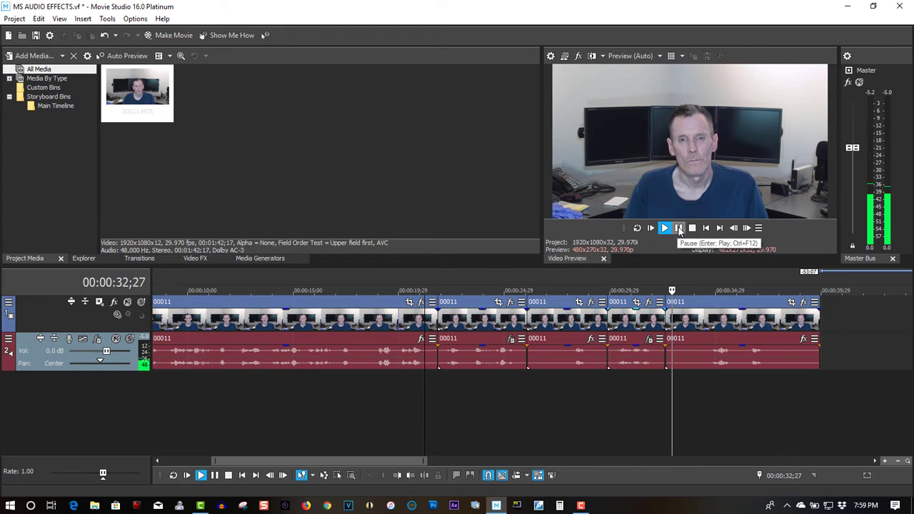
pyautogui.click(679, 228)
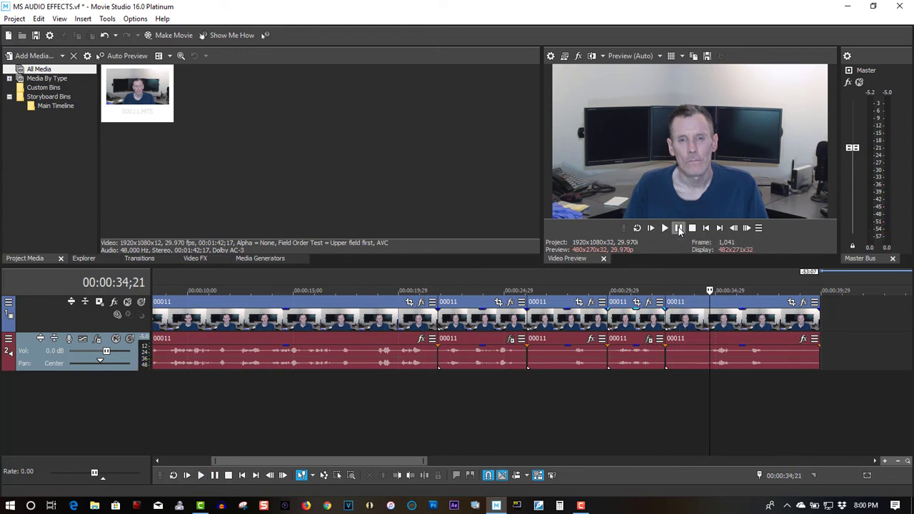